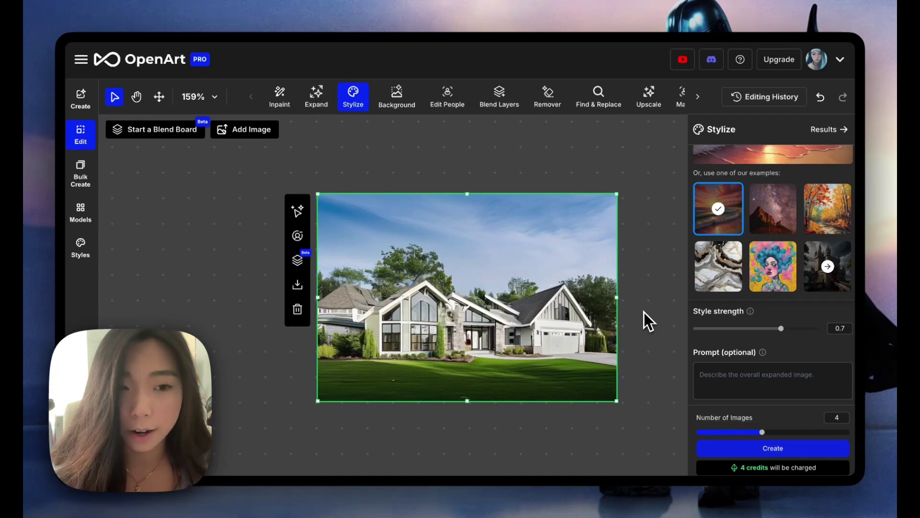
# Set the Milky Way starry-mountain example as the house photo's style reference
pyautogui.scroll(4, 767, 376)
pyautogui.click(766, 376)
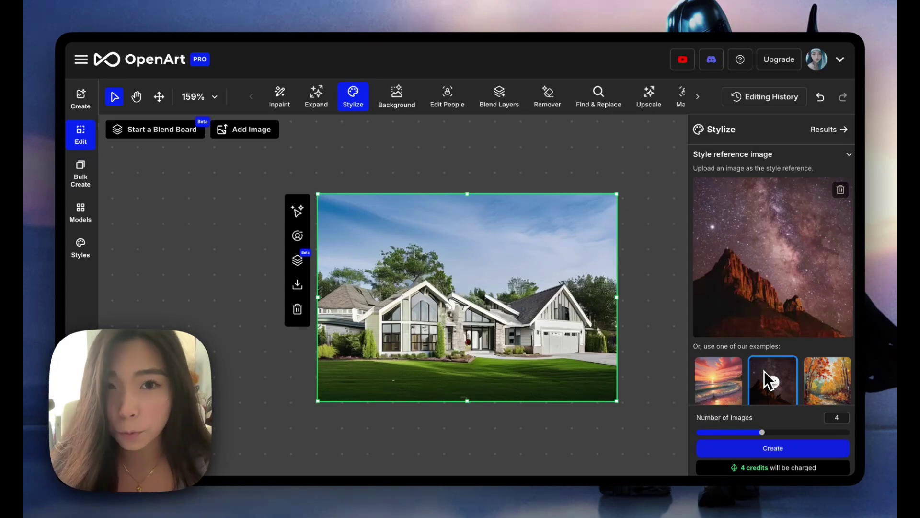
pyautogui.click(764, 372)
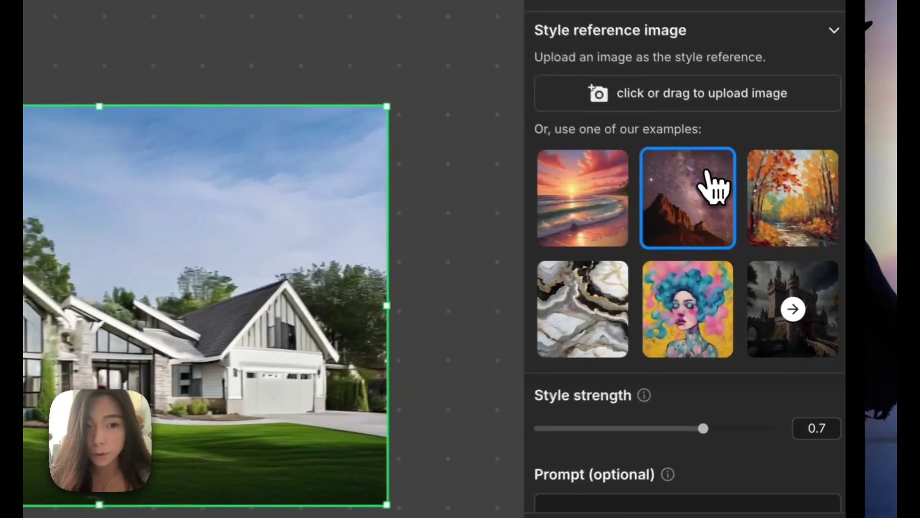
pyautogui.click(783, 236)
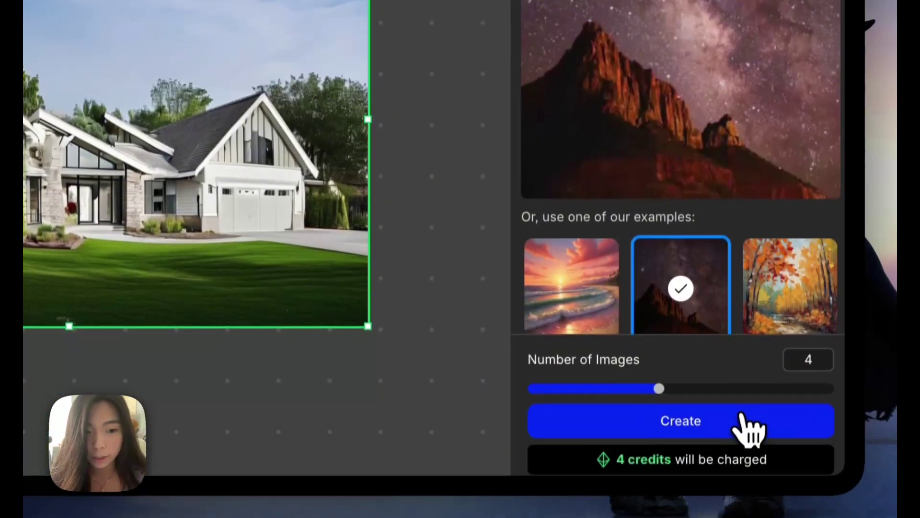
# Generate the Milky Way-styled house images and browse them full-size
pyautogui.click(748, 427)
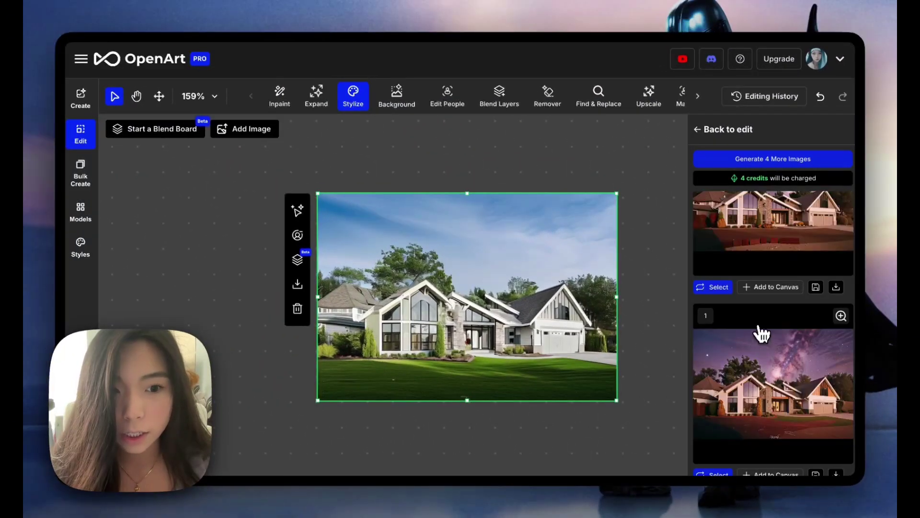
pyautogui.click(756, 329)
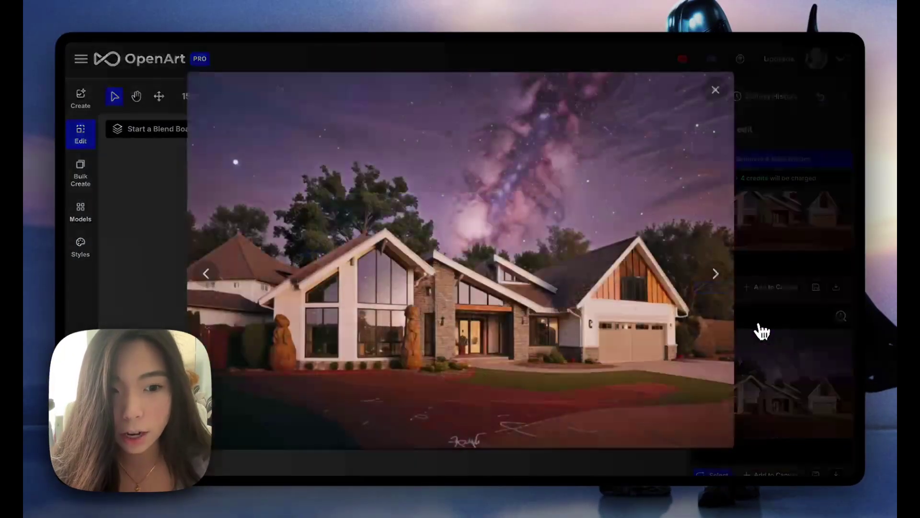
pyautogui.press('Right')
pyautogui.press('Right')
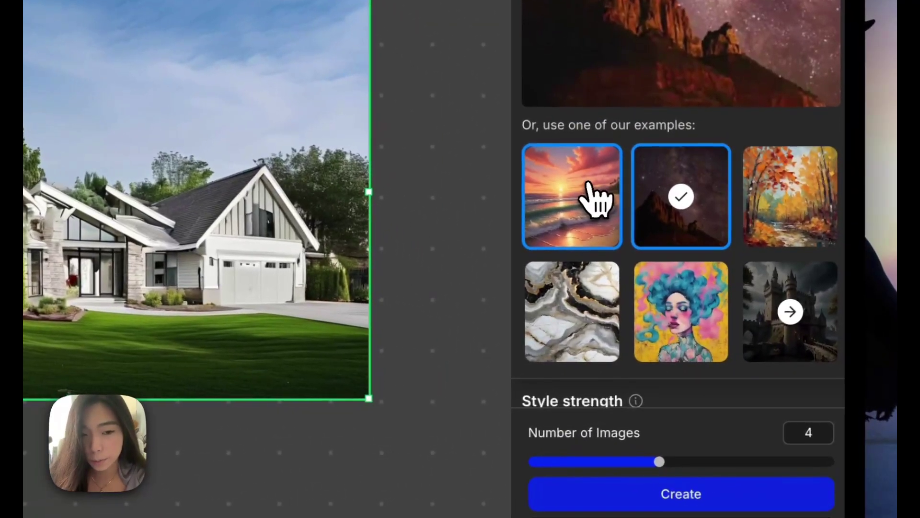
# Restyle the house with the sunset beach example and preview several sunset results full-size
pyautogui.click(595, 197)
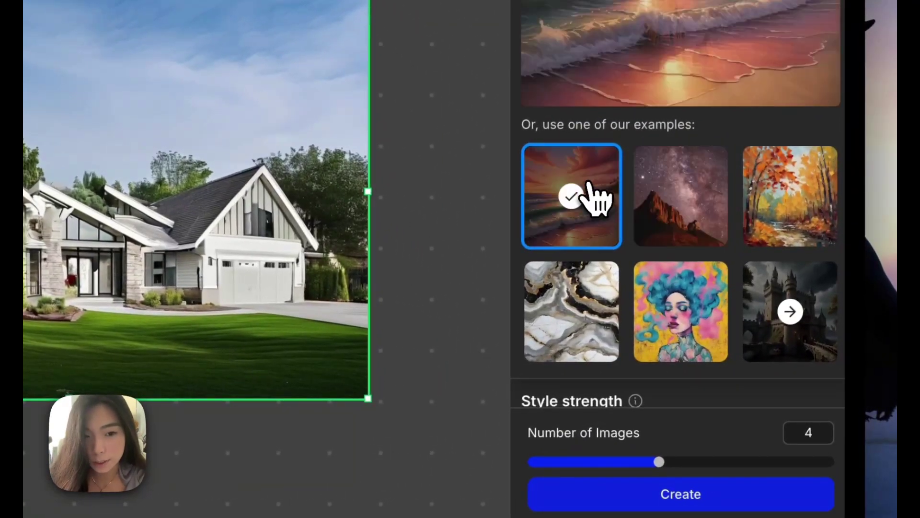
pyautogui.scroll(3, 637, 134)
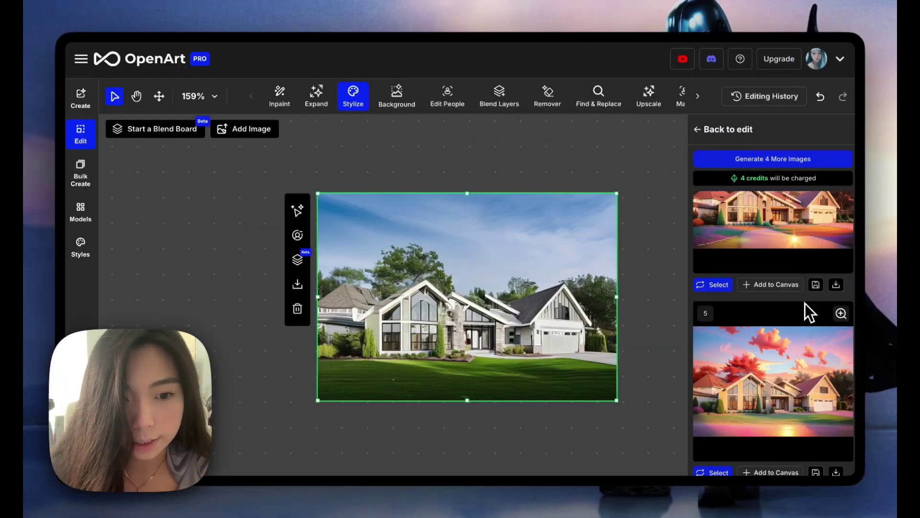
pyautogui.click(767, 245)
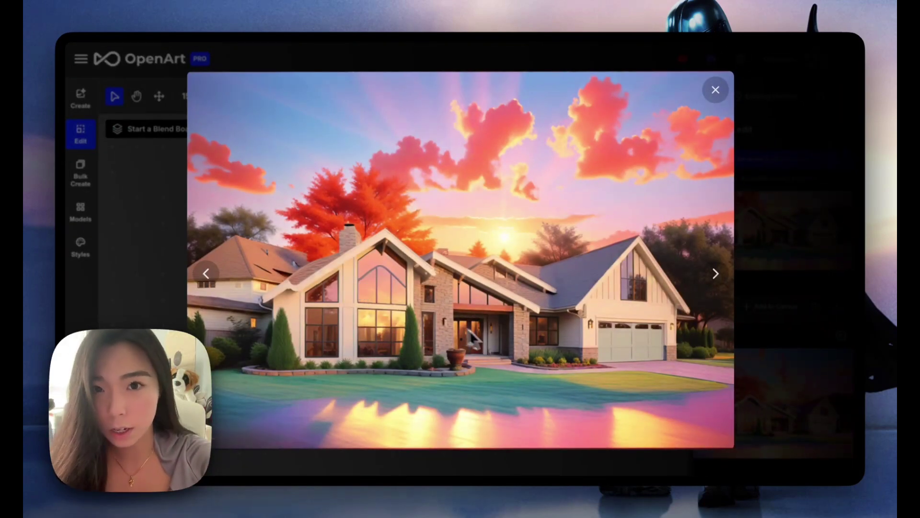
pyautogui.click(715, 276)
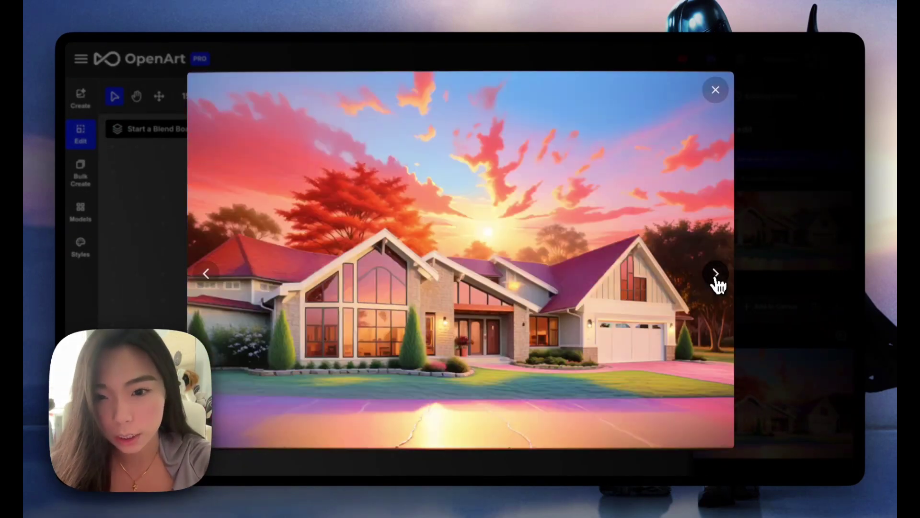
pyautogui.click(785, 233)
pyautogui.click(755, 391)
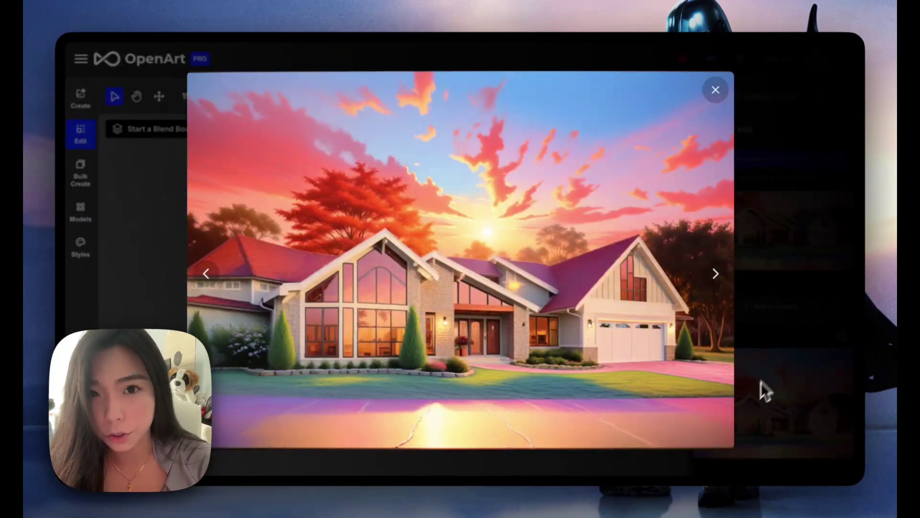
pyautogui.click(791, 336)
# Lower the style strength for the sunset-styled house and enlarge result 24
pyautogui.click(701, 131)
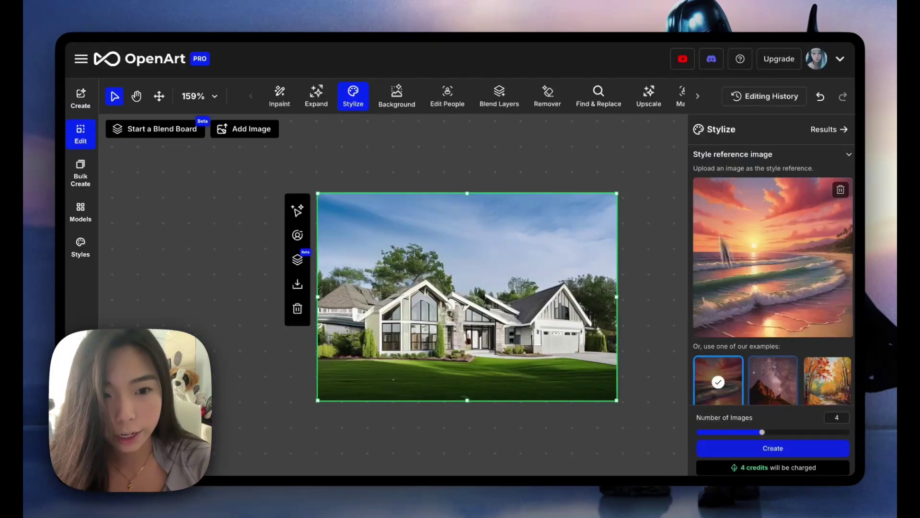
pyautogui.scroll(-3, 757, 384)
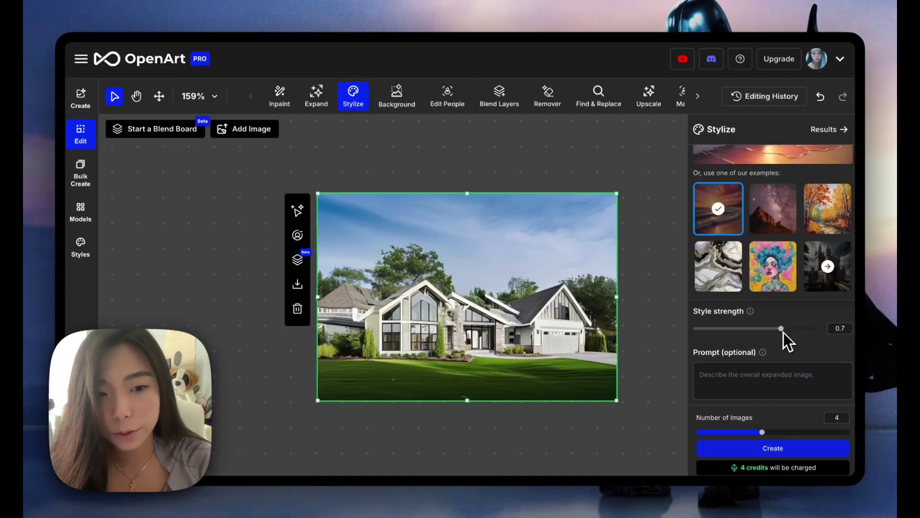
pyautogui.scroll(3, 783, 316)
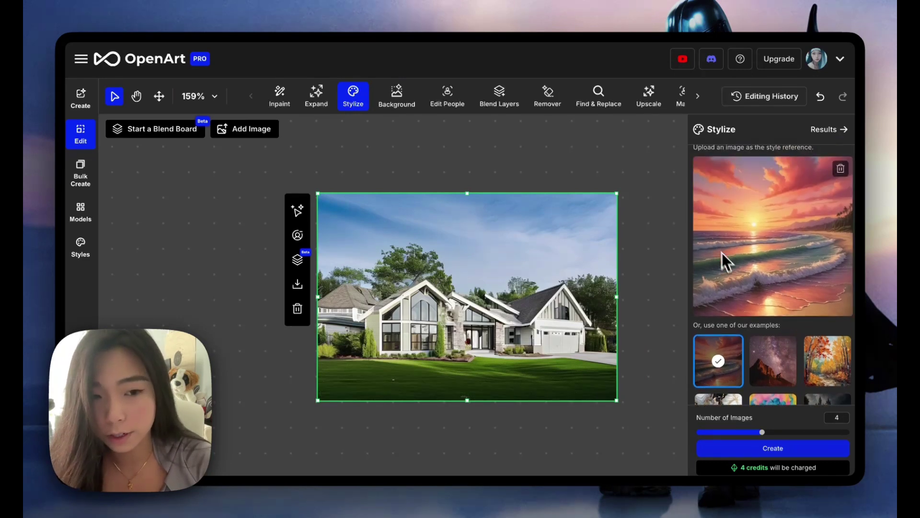
pyautogui.scroll(-3, 726, 261)
pyautogui.moveTo(786, 334); pyautogui.dragTo(753, 333)
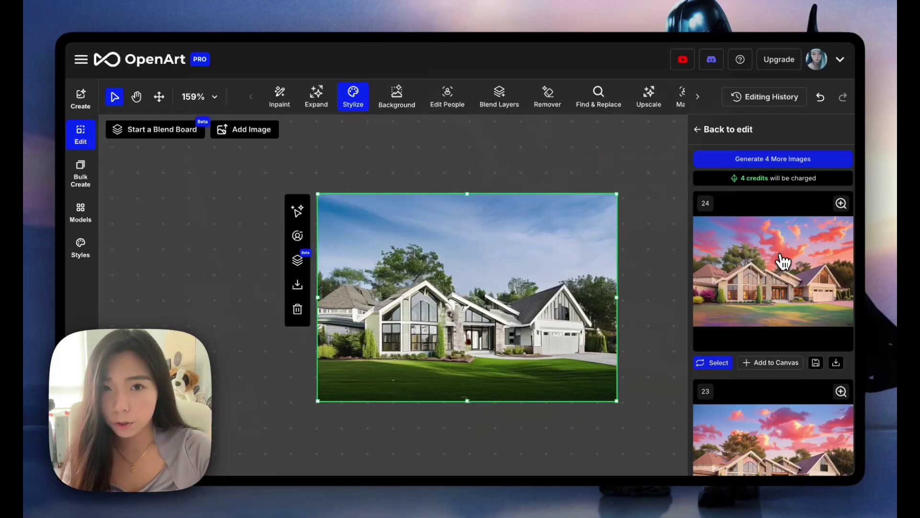
pyautogui.click(784, 263)
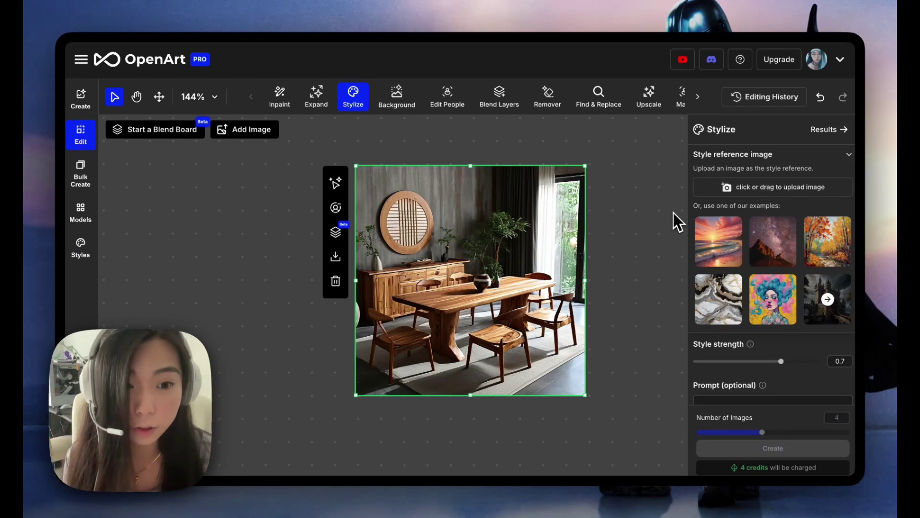
# Generate marble-styled dining room images using the marble texture example as reference
pyautogui.click(734, 314)
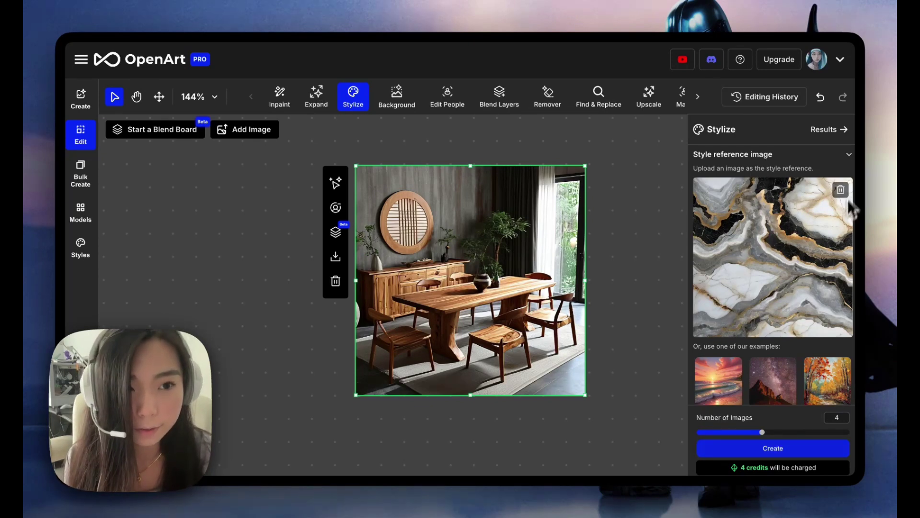
pyautogui.click(802, 451)
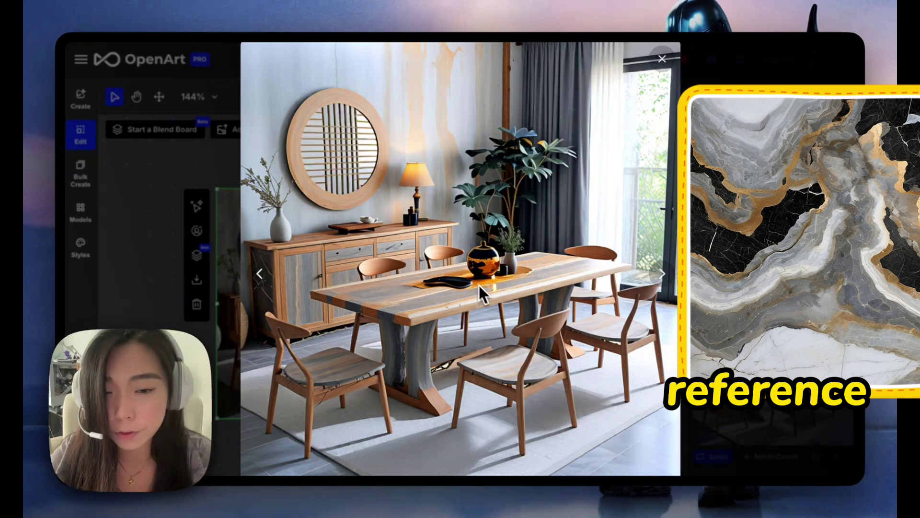
# Browse the marble-styled dining room results at full size
pyautogui.click(147, 292)
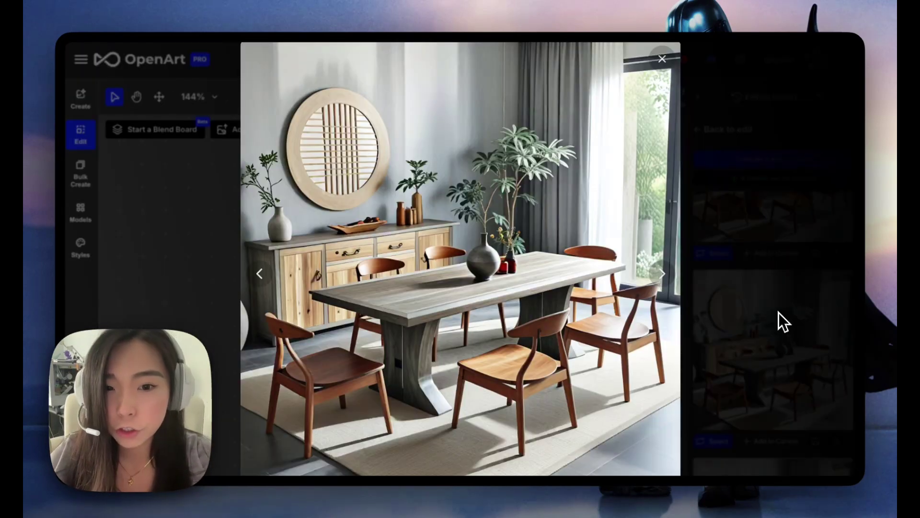
pyautogui.click(778, 312)
pyautogui.click(781, 357)
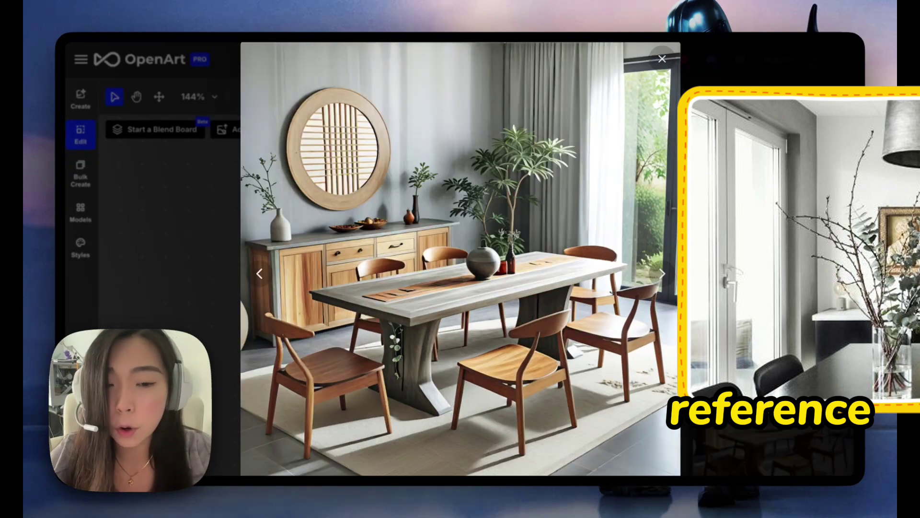
pyautogui.press('Right')
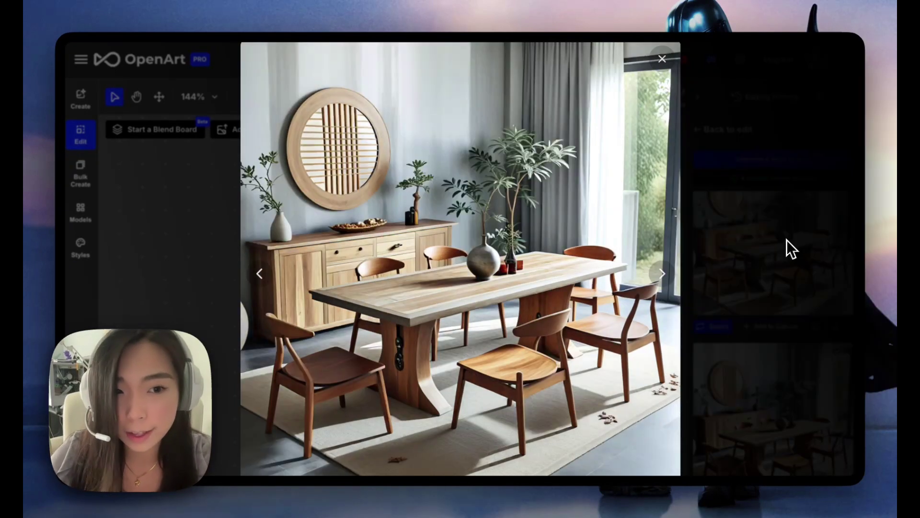
# Restyle the dining room with the pink flower reference and preview the pink renders
pyautogui.click(786, 240)
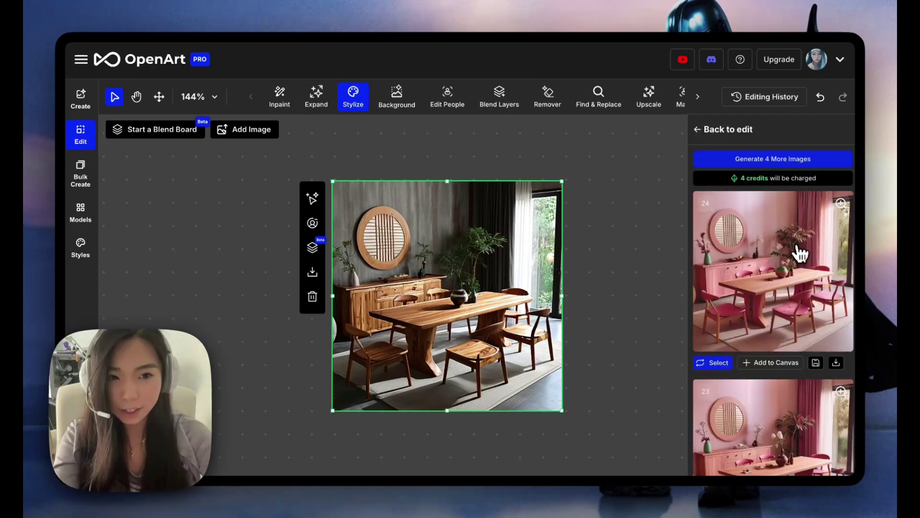
pyautogui.click(795, 249)
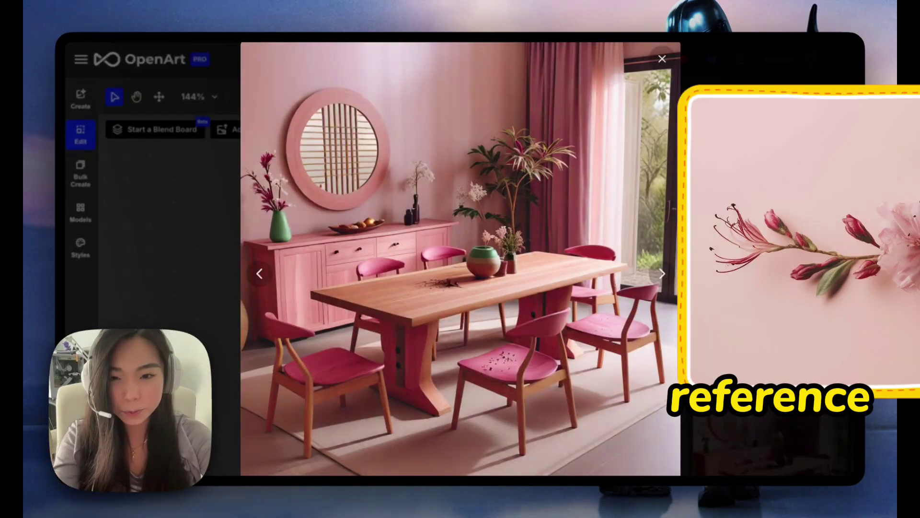
pyautogui.press('Right')
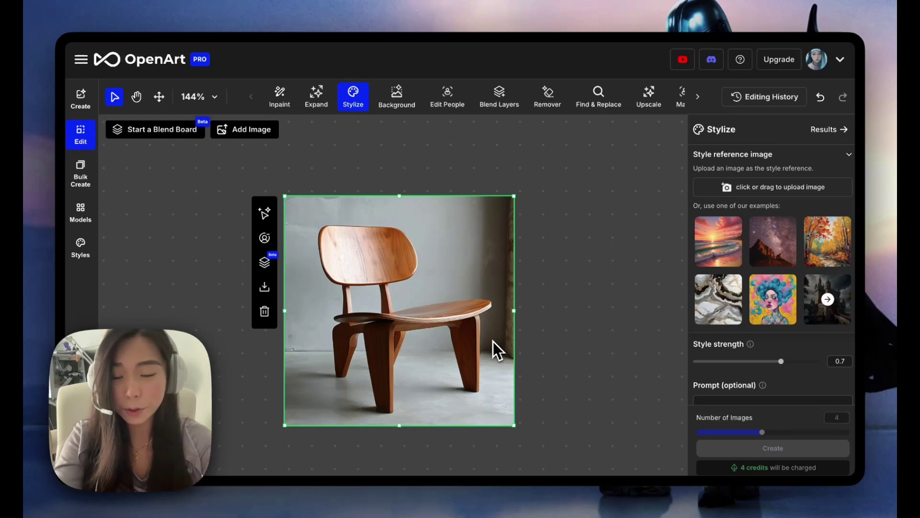
# Generate restyled chair images from an example reference and preview the purple result
pyautogui.click(728, 311)
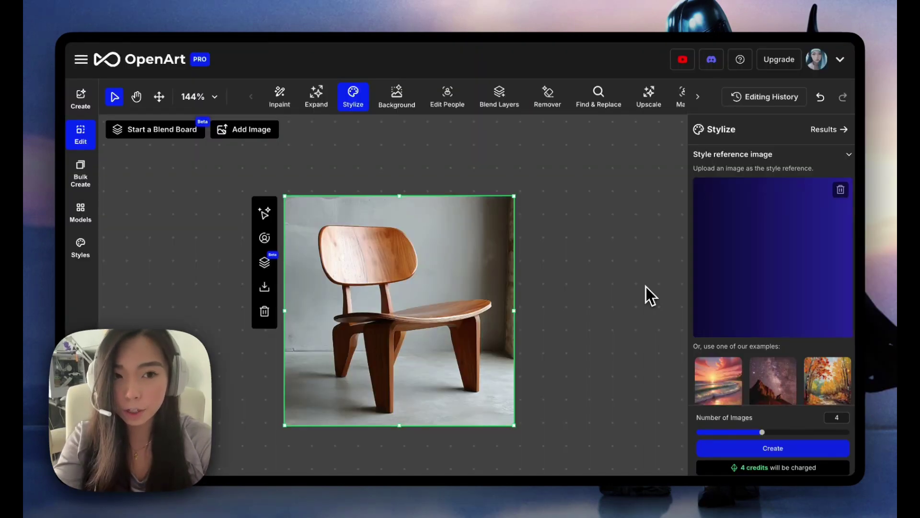
pyautogui.click(799, 452)
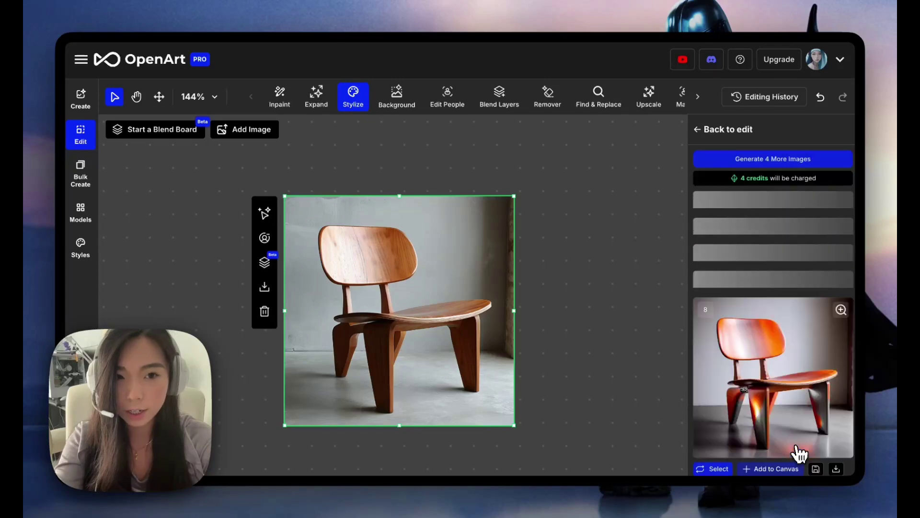
pyautogui.click(795, 452)
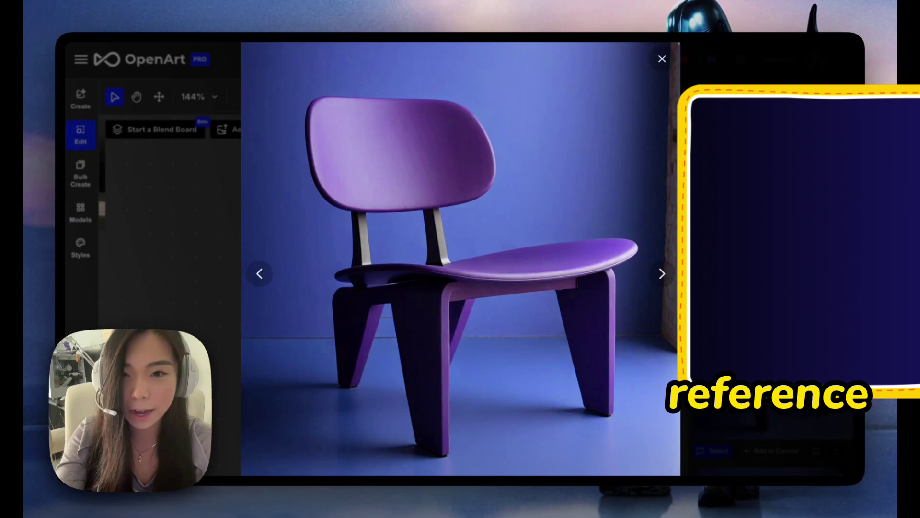
pyautogui.click(772, 354)
# Browse the pink and orange chair results at full size
pyautogui.scroll(-5, 767, 311)
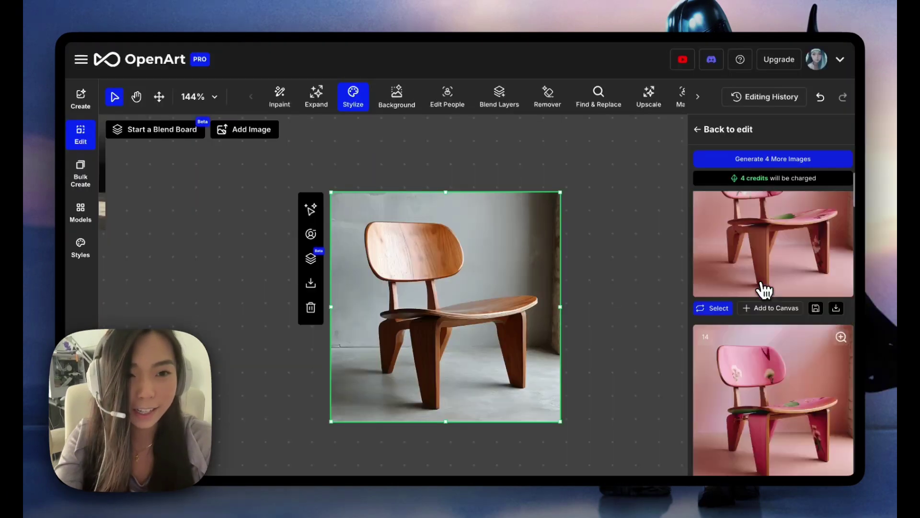
pyautogui.click(762, 277)
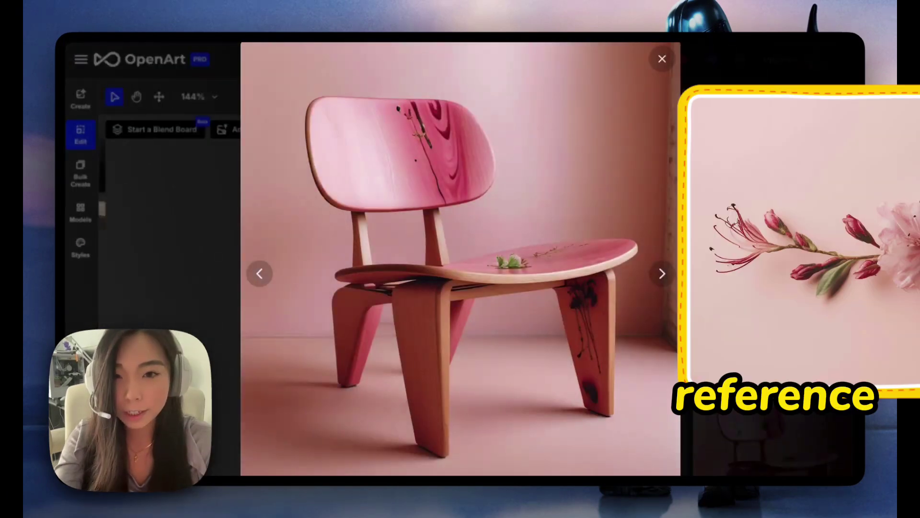
pyautogui.press('Right')
pyautogui.press('Right')
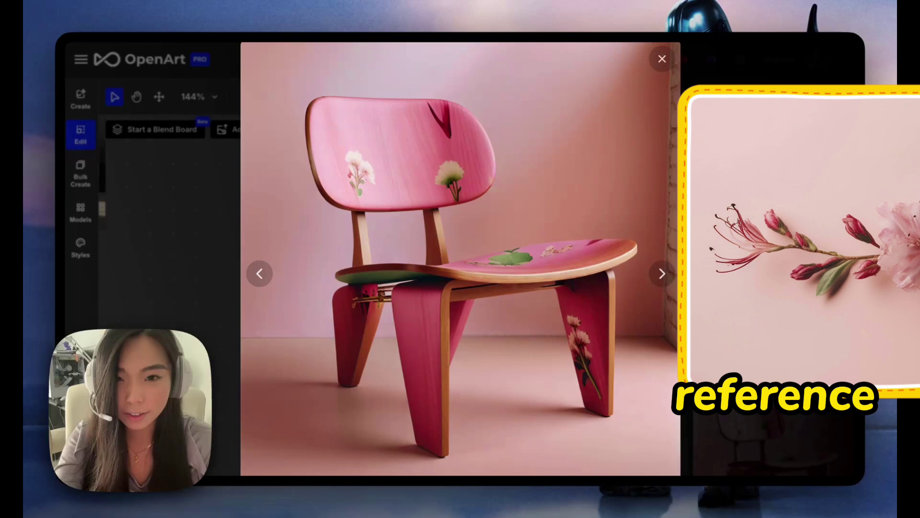
pyautogui.press('Right')
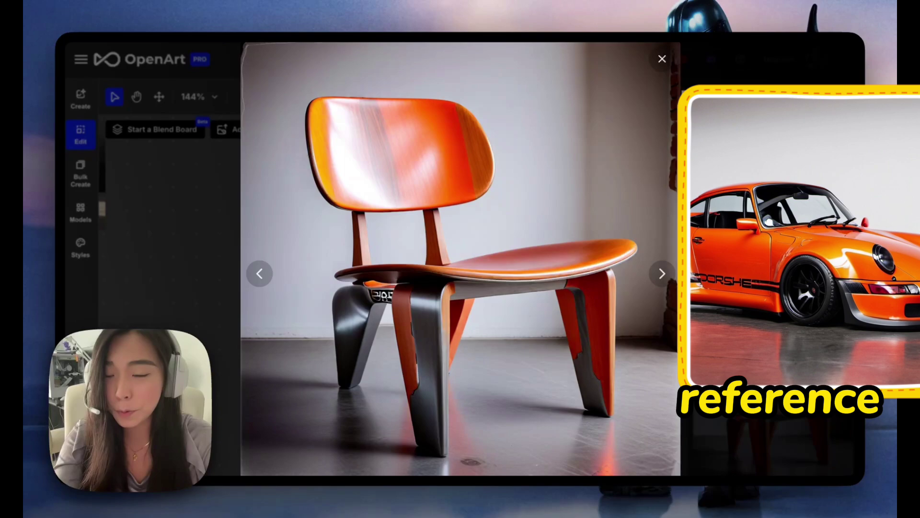
pyautogui.press('Right')
pyautogui.press('Left')
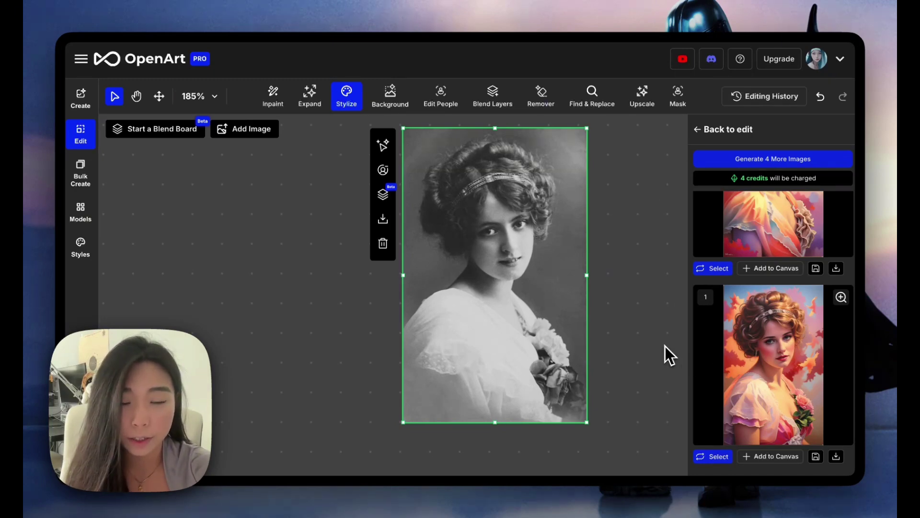
# Browse the vintage portrait's painterly results full-size, including the teal flower-crown version
pyautogui.scroll(3, 759, 356)
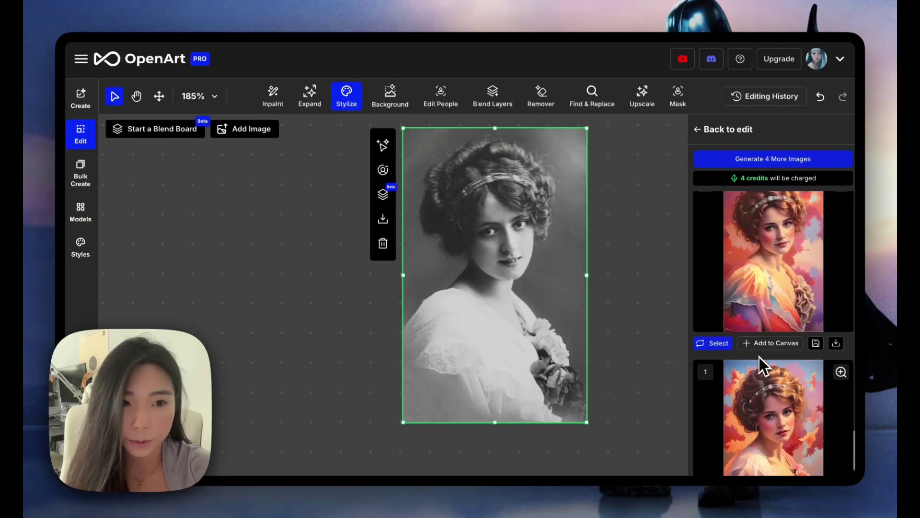
pyautogui.click(745, 299)
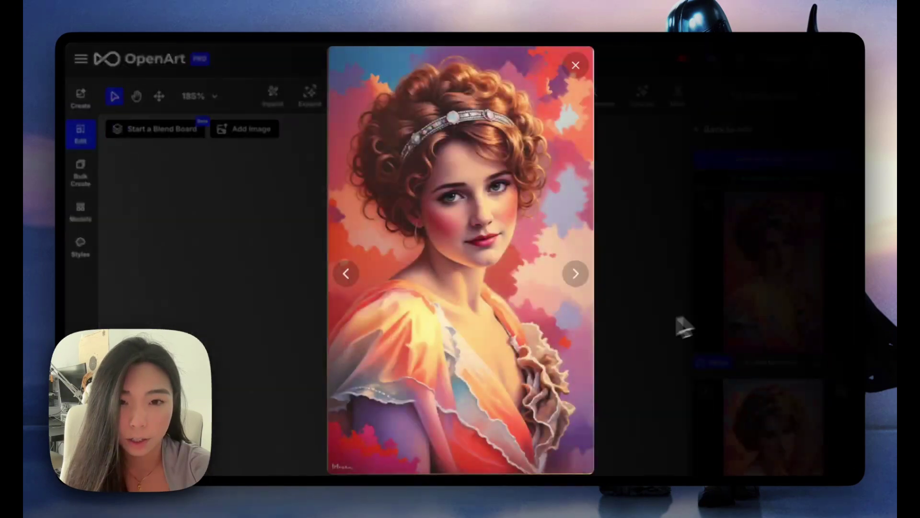
pyautogui.click(586, 280)
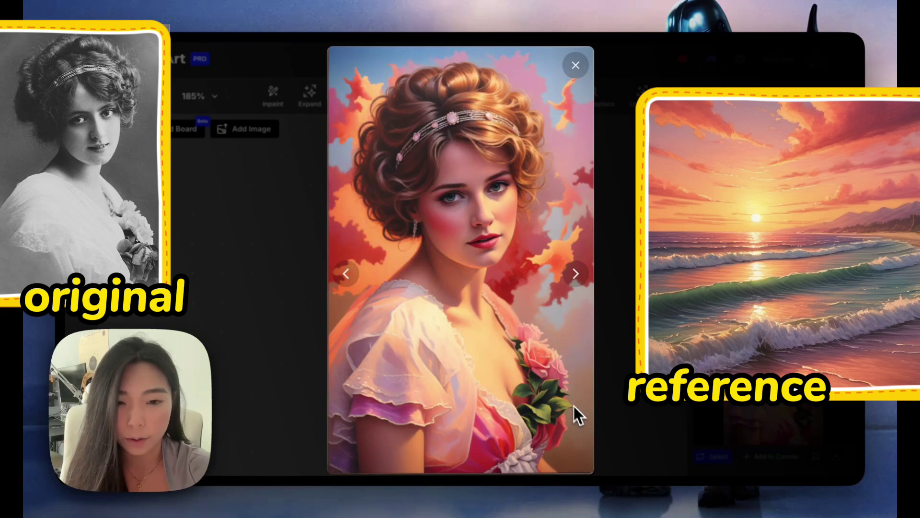
pyautogui.click(576, 274)
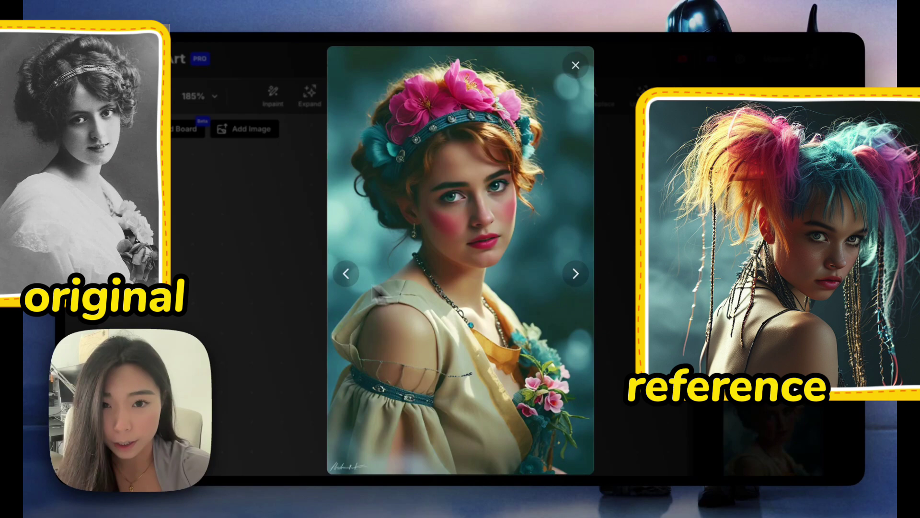
pyautogui.click(347, 274)
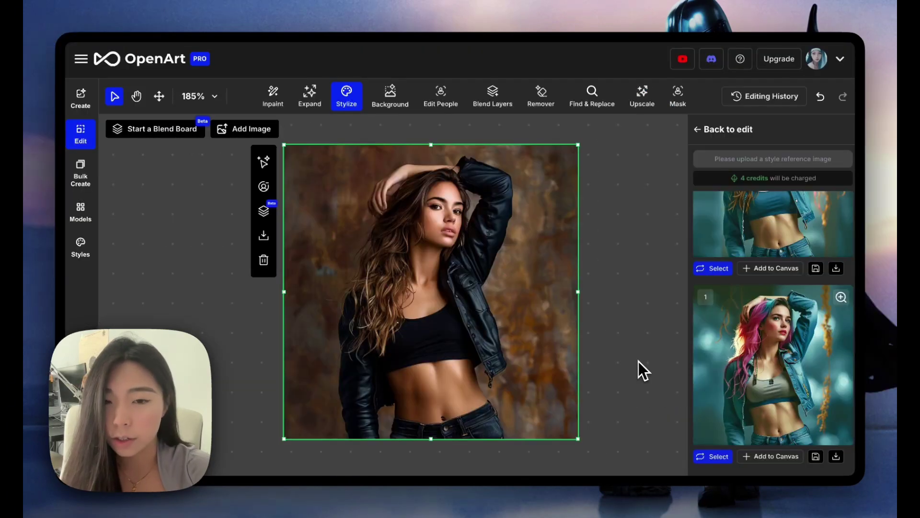
# Scroll through the leather-jacket portrait's pink-and-teal haired results
pyautogui.scroll(10, 766, 293)
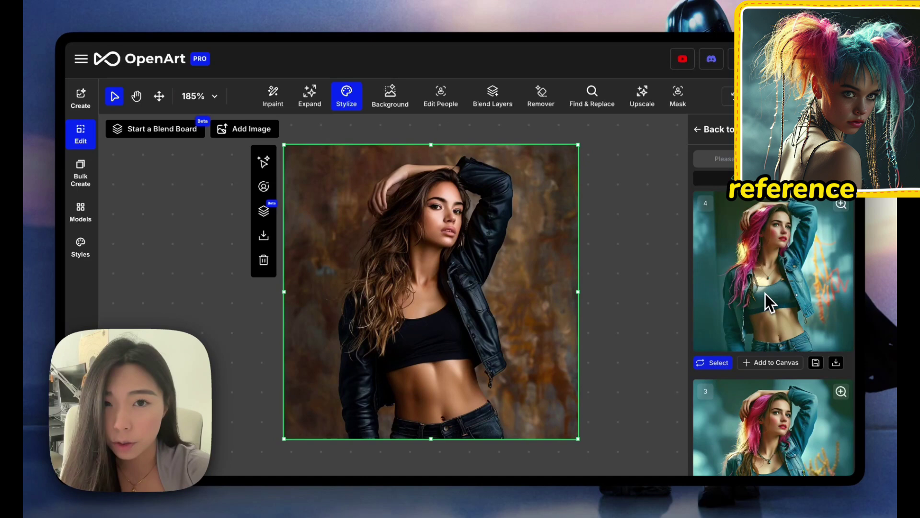
pyautogui.scroll(-10, 766, 293)
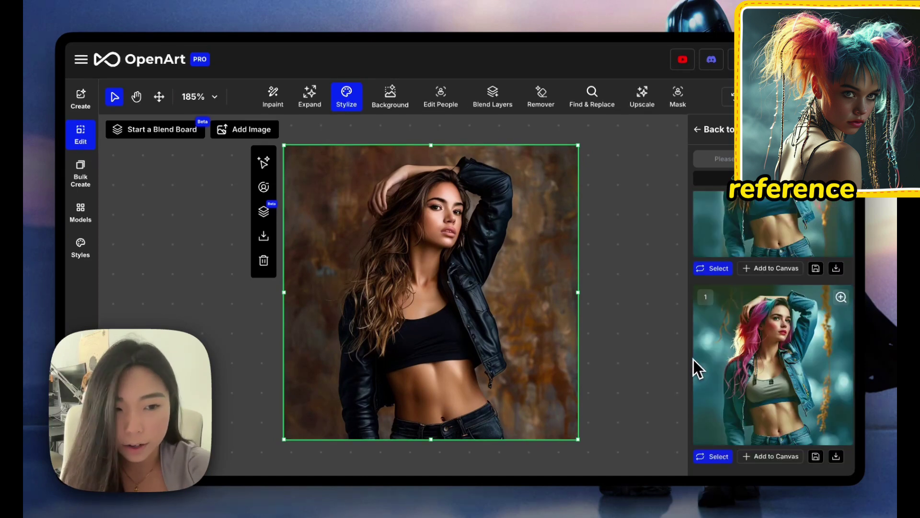